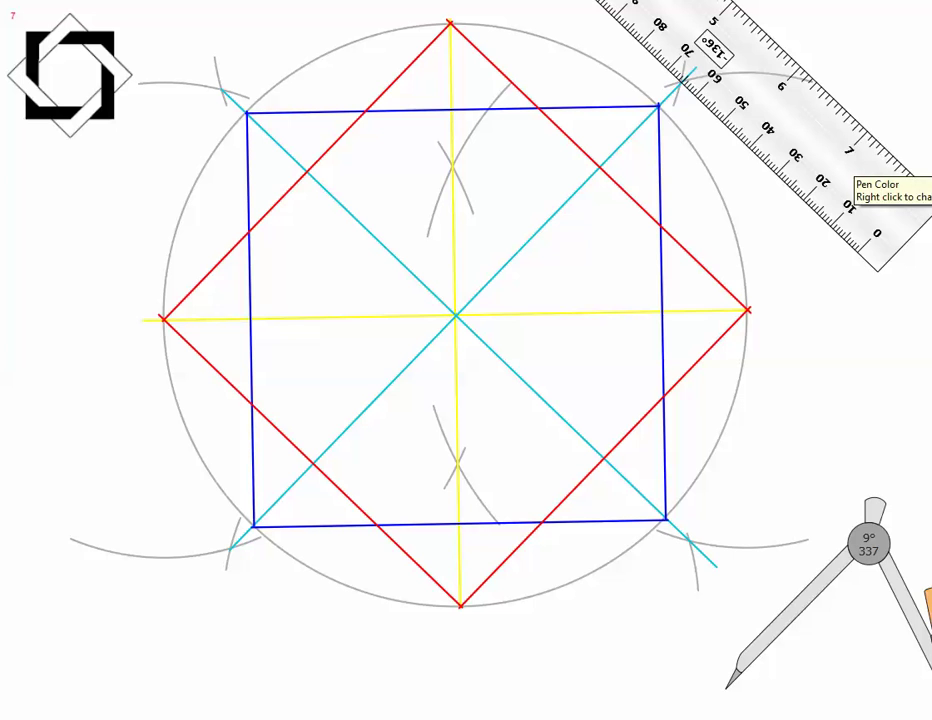
left_click_drag(660, 111, 437, 128)
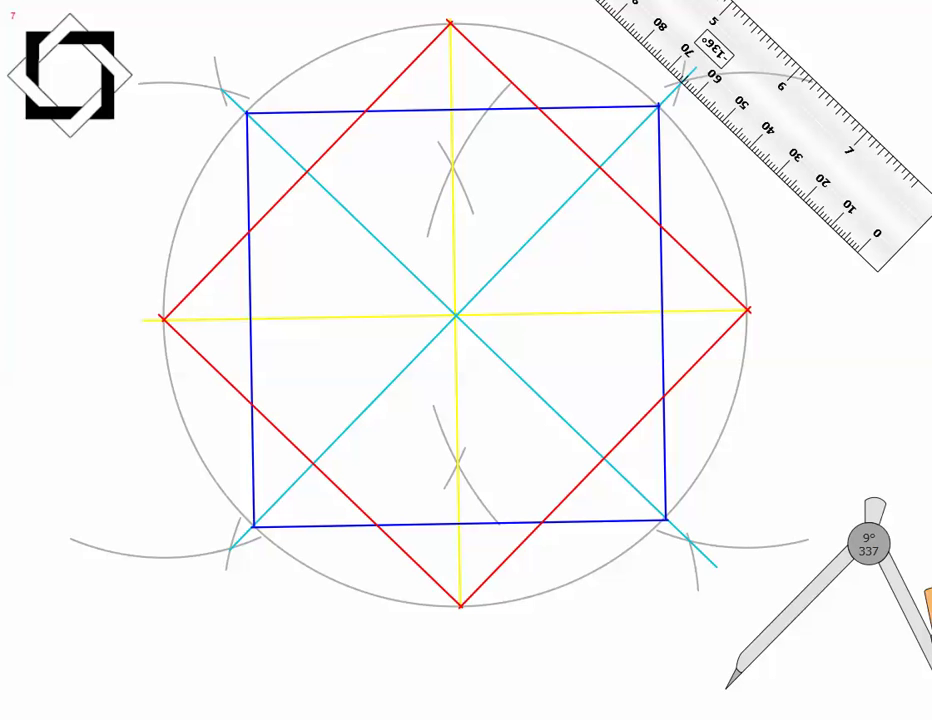
mouse_move(796, 581)
left_mouse_down()
mouse_move(664, 483)
mouse_move(216, 44)
left_mouse_up()
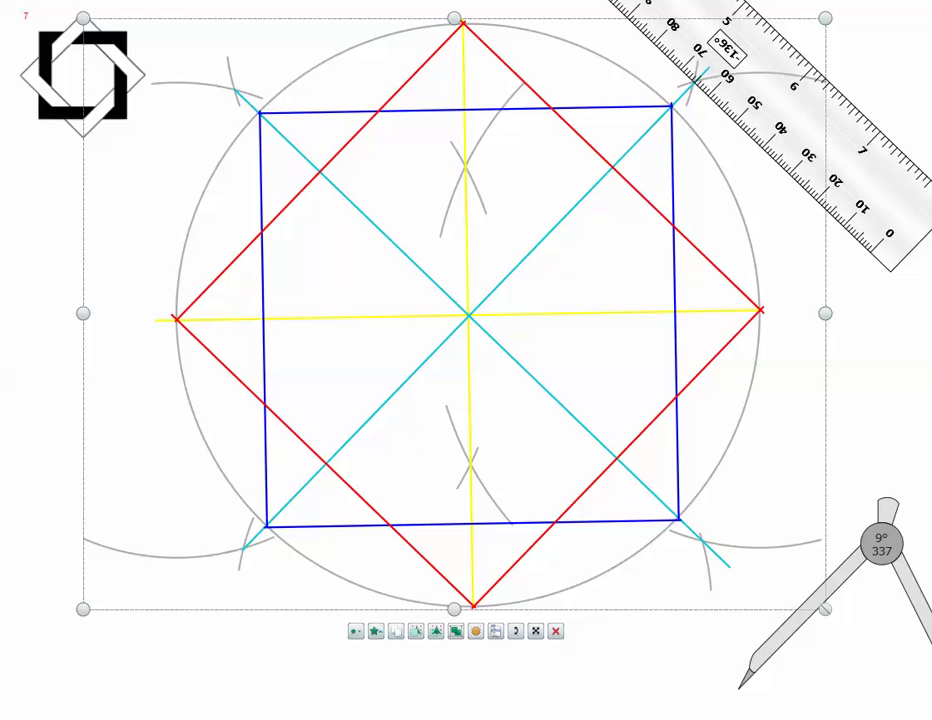
key("Escape")
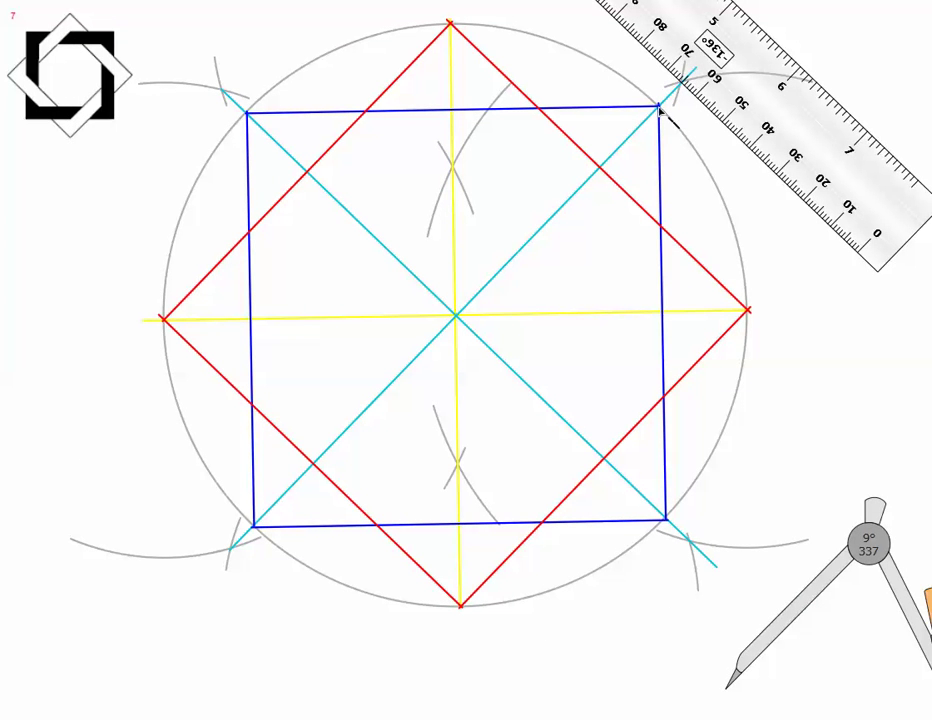
Step: Draw black lines over the blue square's top and left sides and along the inner square's top and left sides between the cyan-red intersections
mouse_move(660, 112)
left_mouse_down()
mouse_move(462, 124)
mouse_move(250, 120)
left_mouse_up()
mouse_move(660, 112)
left_mouse_down()
mouse_move(556, 131)
mouse_move(420, 133)
mouse_move(250, 117)
left_mouse_up()
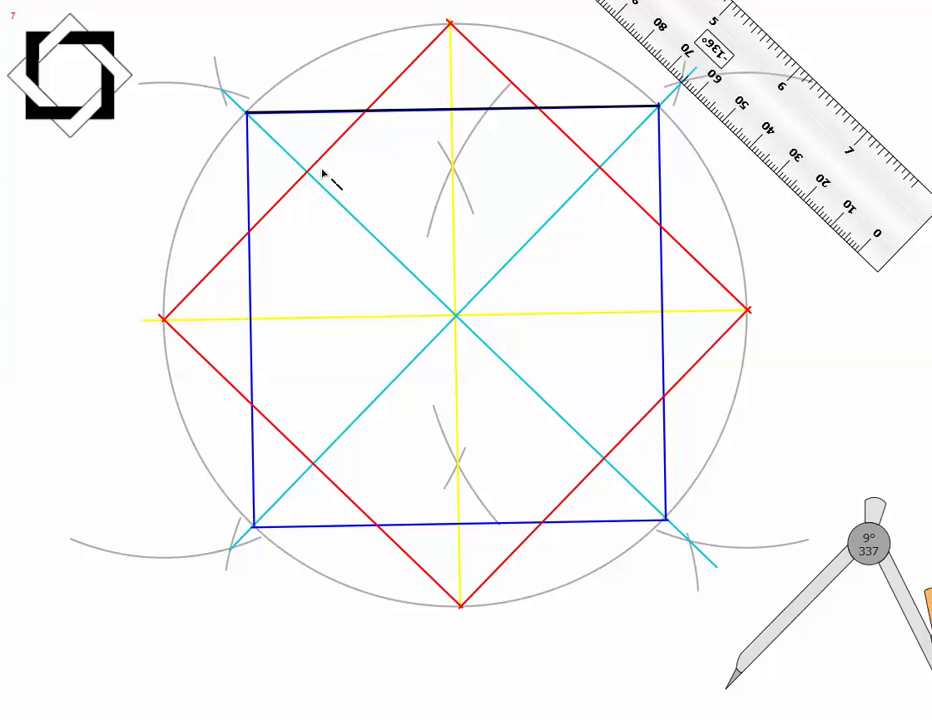
left_click_drag(307, 172, 600, 172)
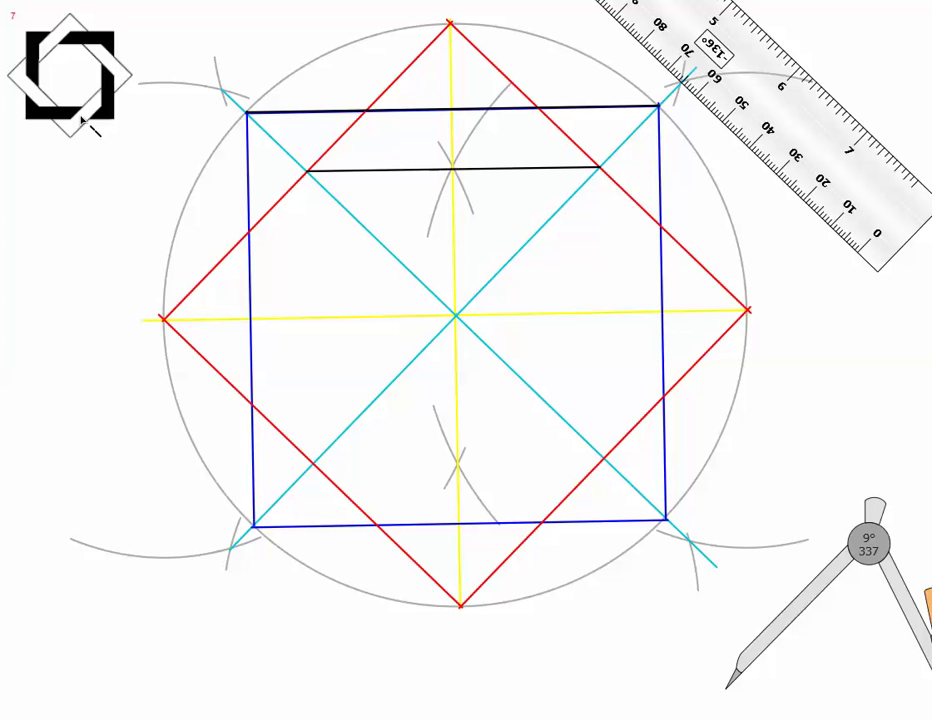
left_click_drag(309, 174, 316, 470)
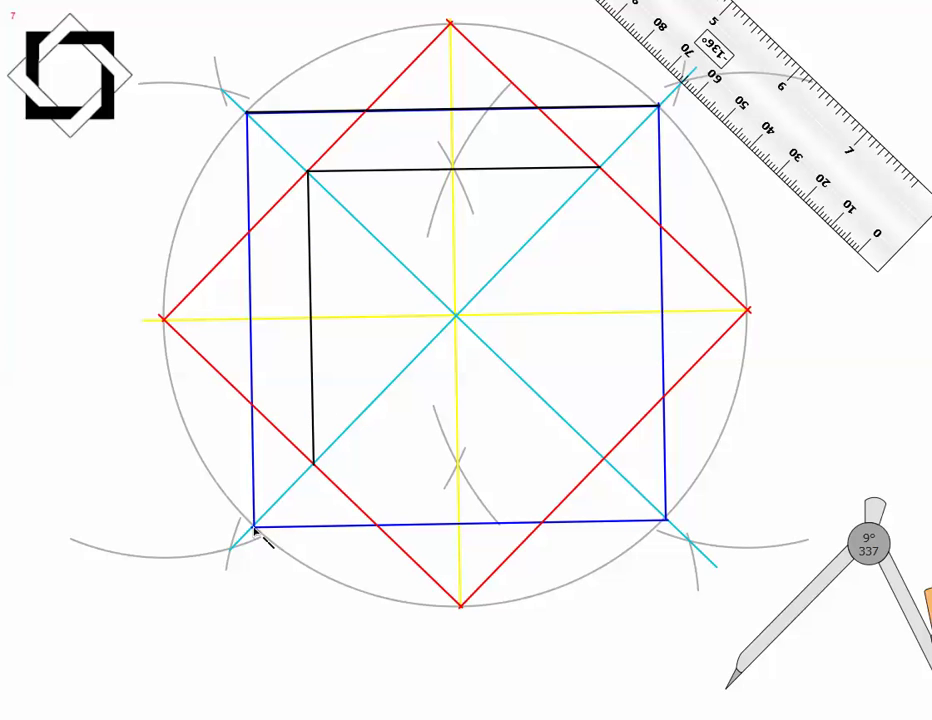
left_click_drag(254, 528, 246, 115)
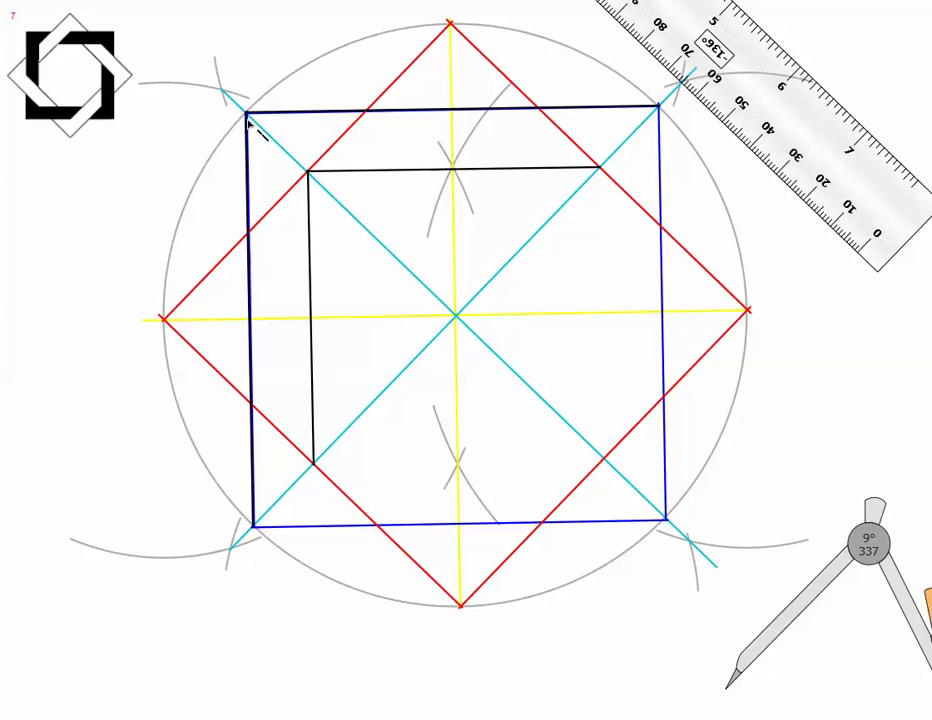
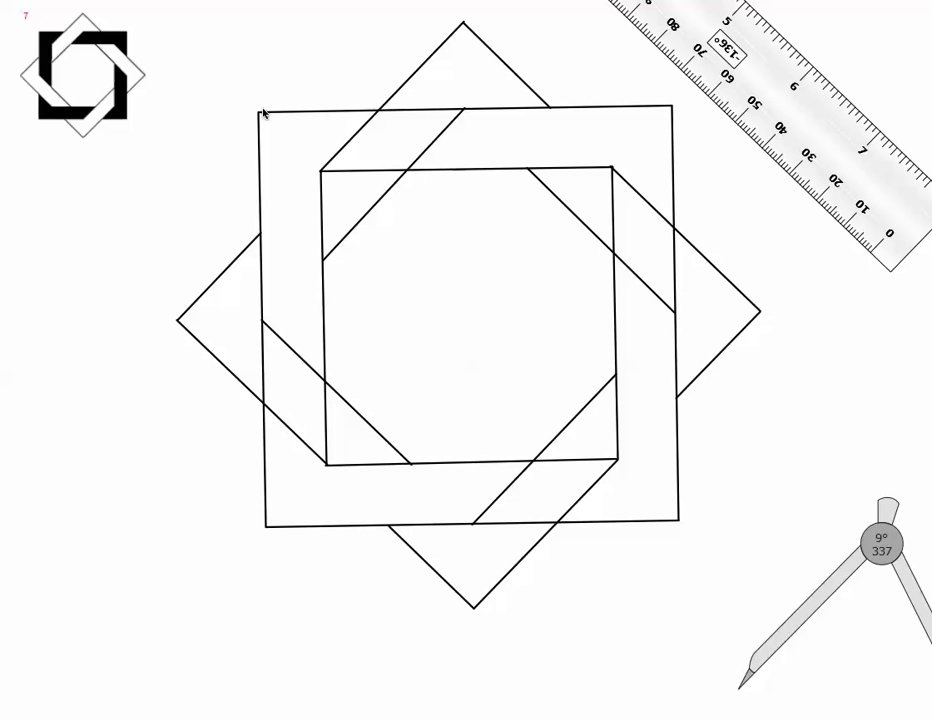
Step: Redraw the outer square's top side as separate segments around the upper-left diagonal band, and delete the original full-length line
left_click(66, 38)
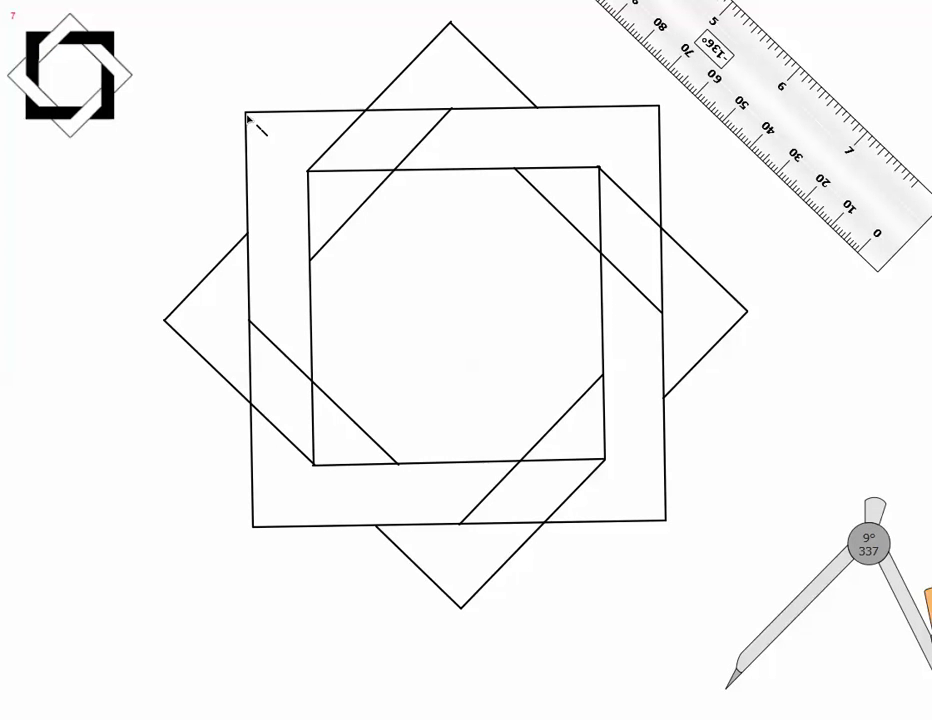
left_click_drag(247, 117, 305, 124)
key("ctrl+z")
key("ctrl+z")
left_click_drag(250, 118, 665, 114)
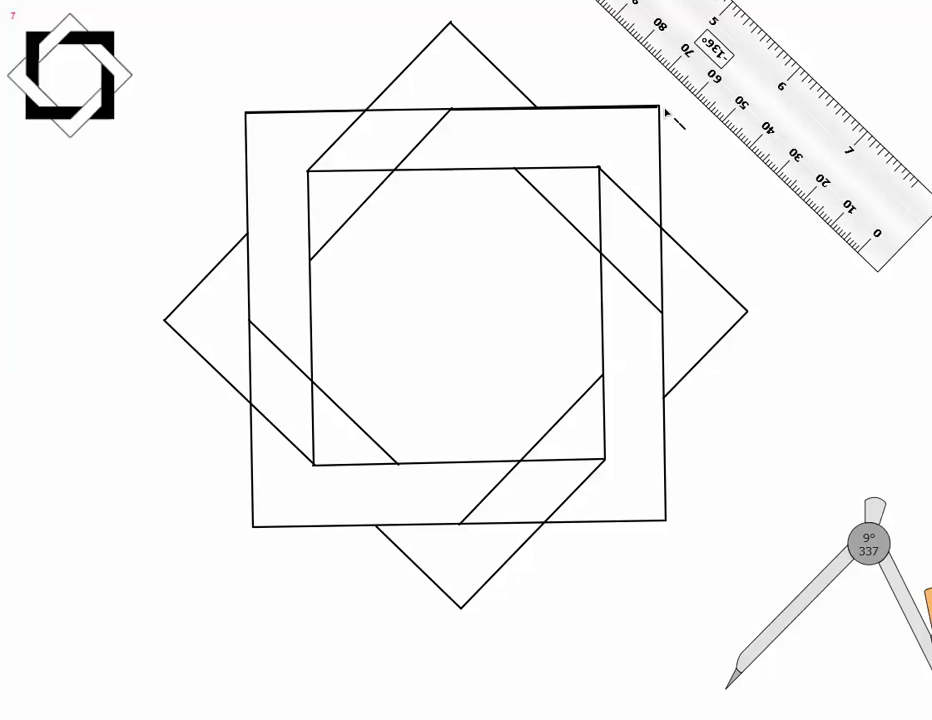
left_click(421, 113)
left_click(358, 84)
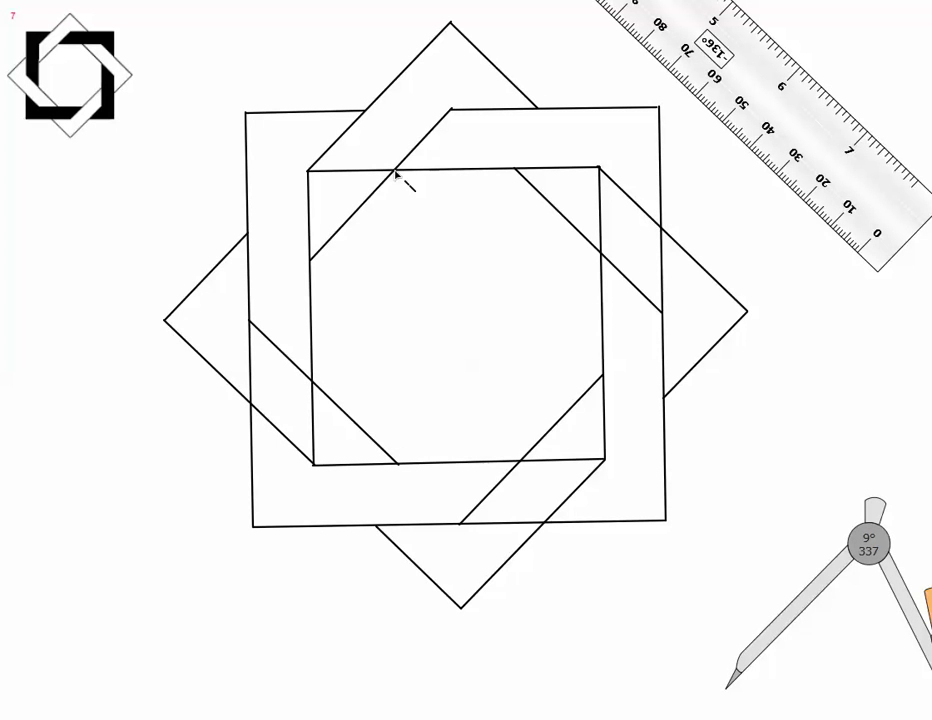
Step: Redraw the inner square's top side from the upper-left diagonal band to its right corner, and delete the original full-length line
left_click_drag(396, 172, 600, 170)
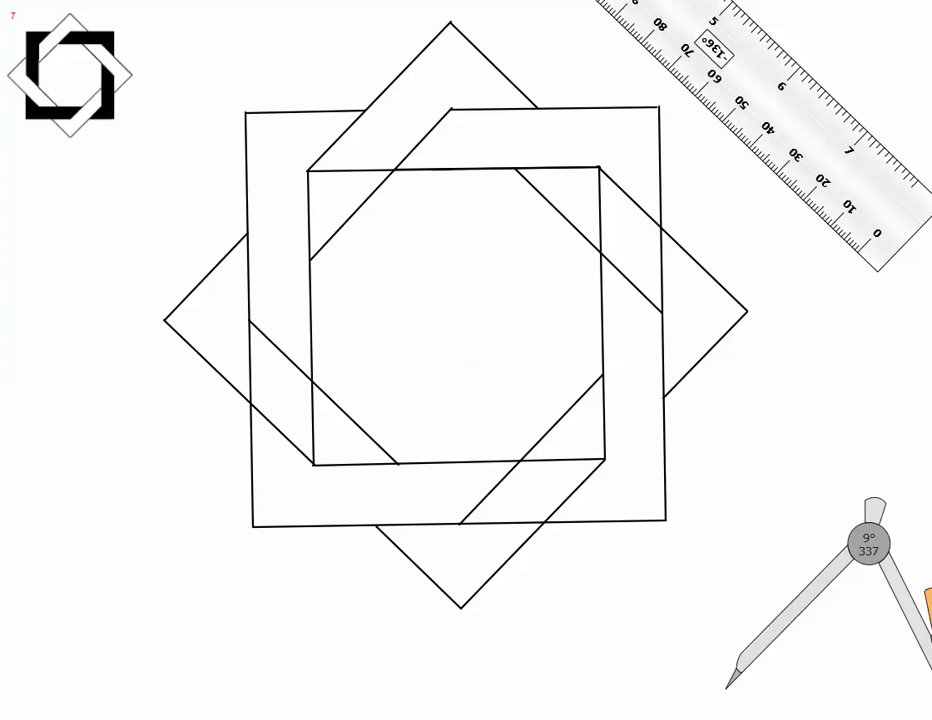
left_click(388, 172)
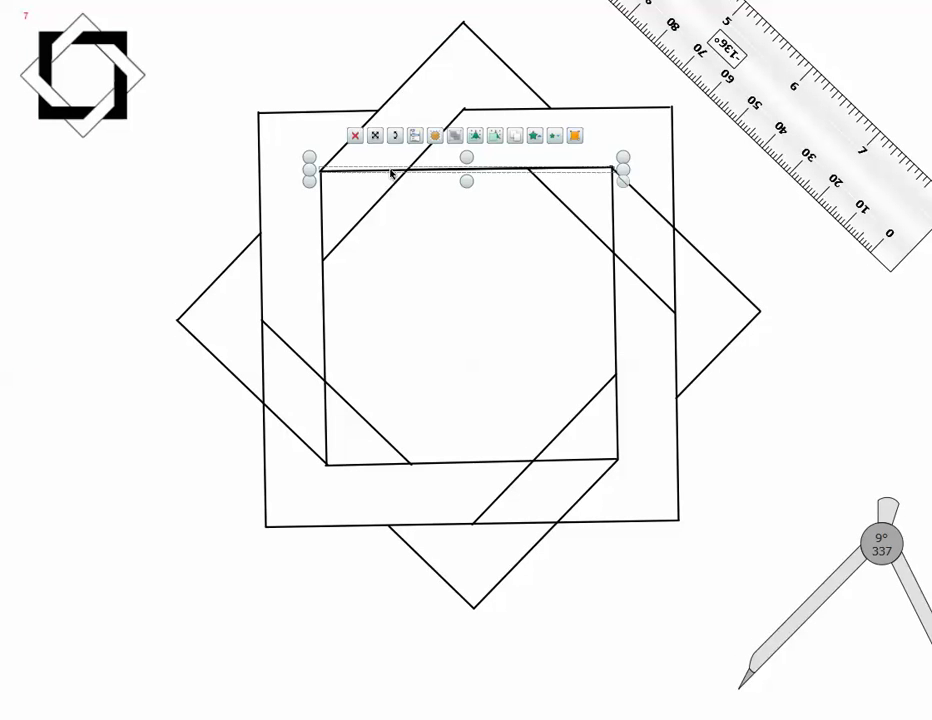
key("Delete")
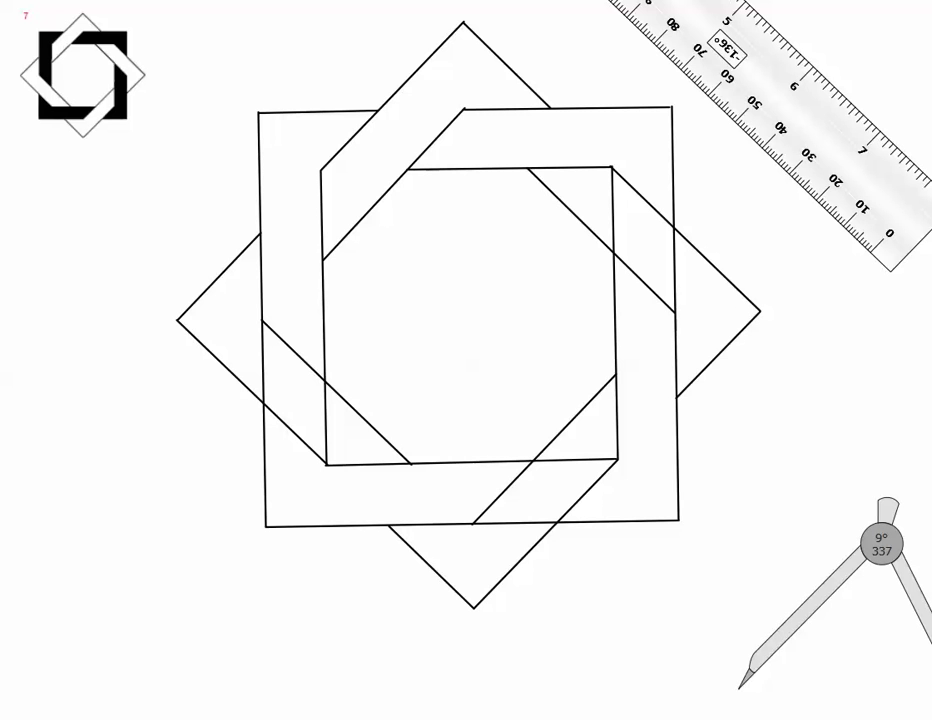
left_click(651, 207)
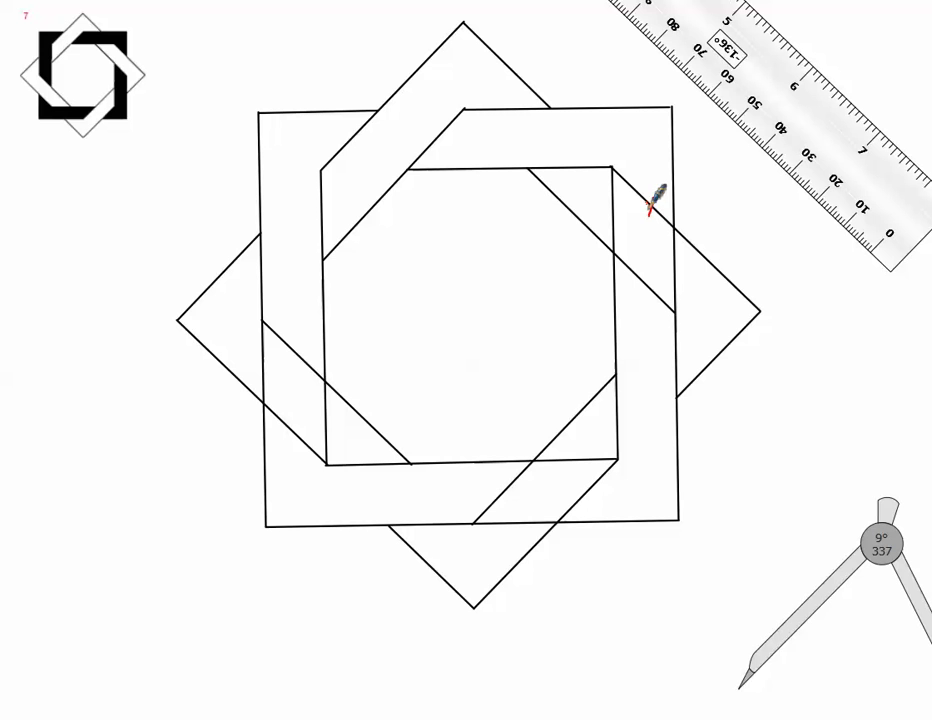
left_click(641, 281)
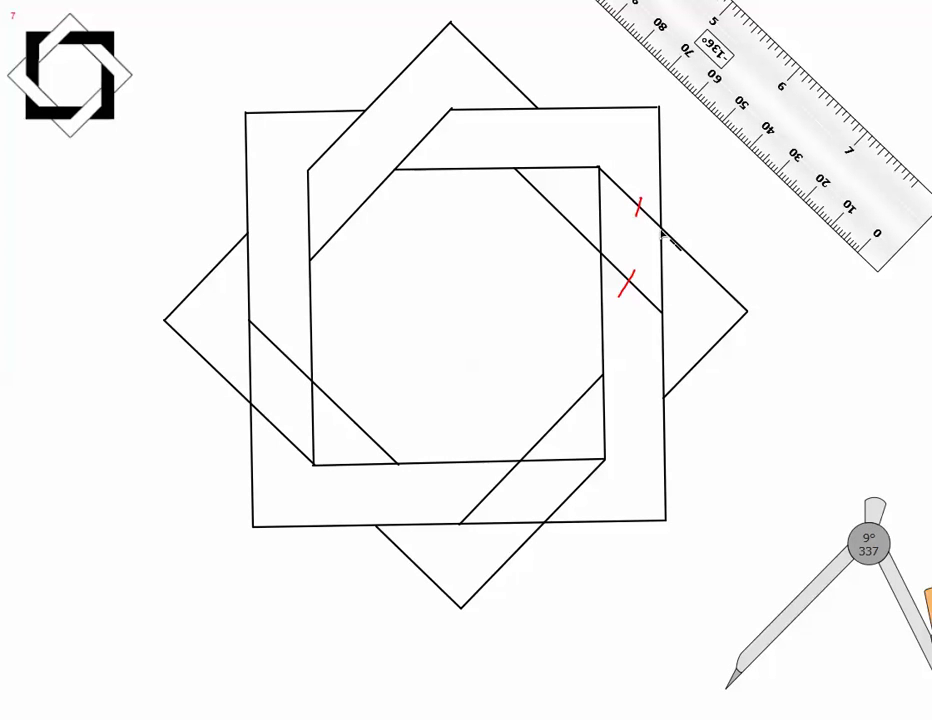
mouse_move(660, 229)
left_mouse_down()
mouse_move(731, 264)
mouse_move(748, 315)
left_mouse_up()
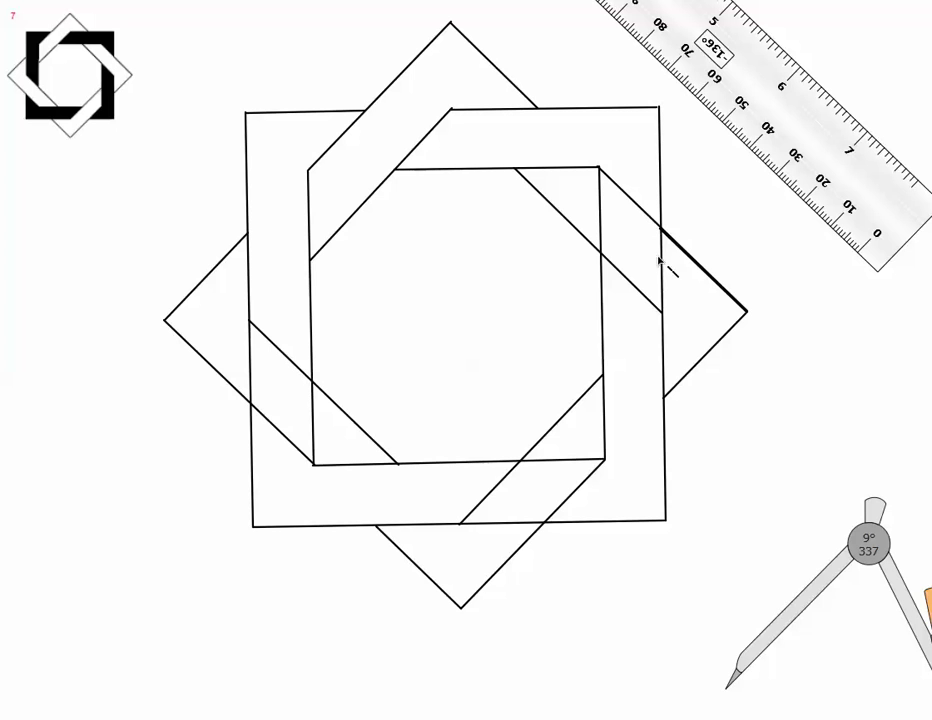
Step: Mark the upper-right band's overlaps in red and replace the outer square's right side with segments that stop at the band
left_click_drag(642, 261, 671, 269)
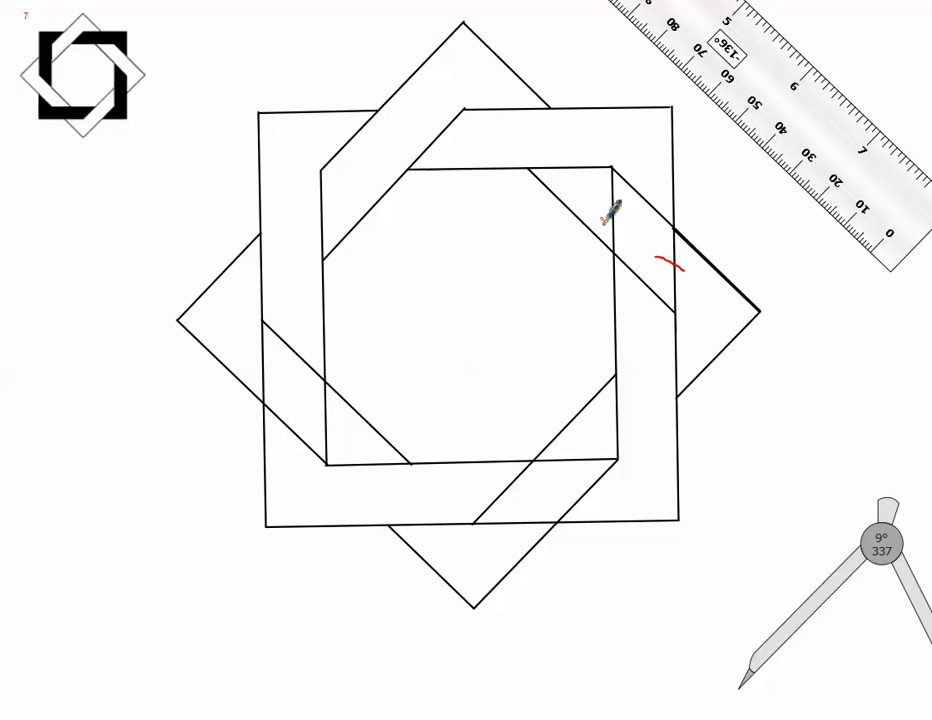
left_click_drag(588, 221, 612, 225)
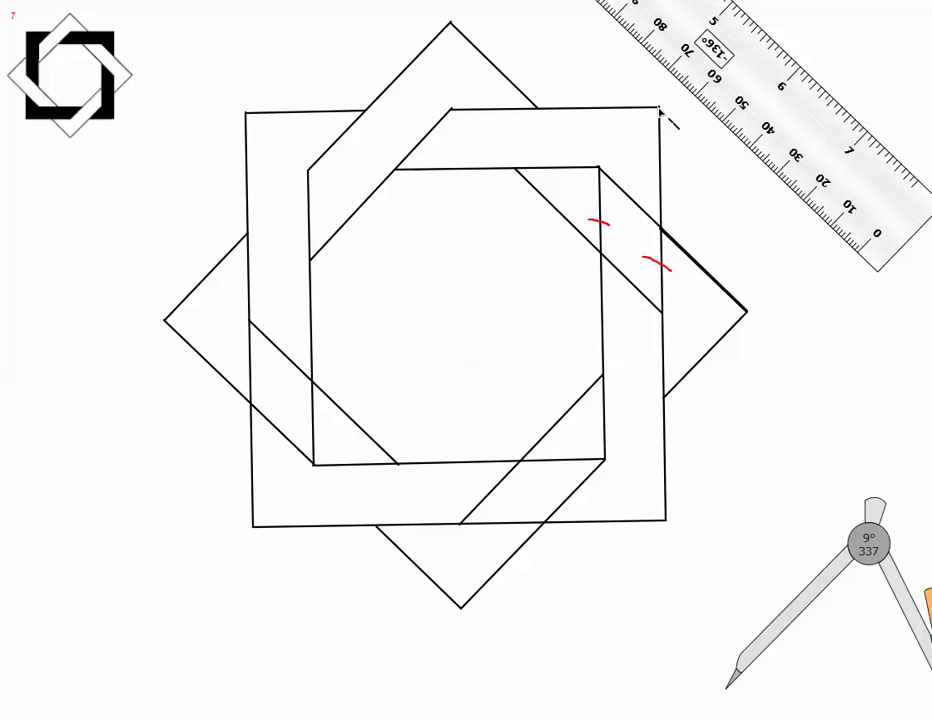
mouse_move(660, 113)
left_mouse_down()
mouse_move(670, 198)
mouse_move(662, 232)
left_mouse_up()
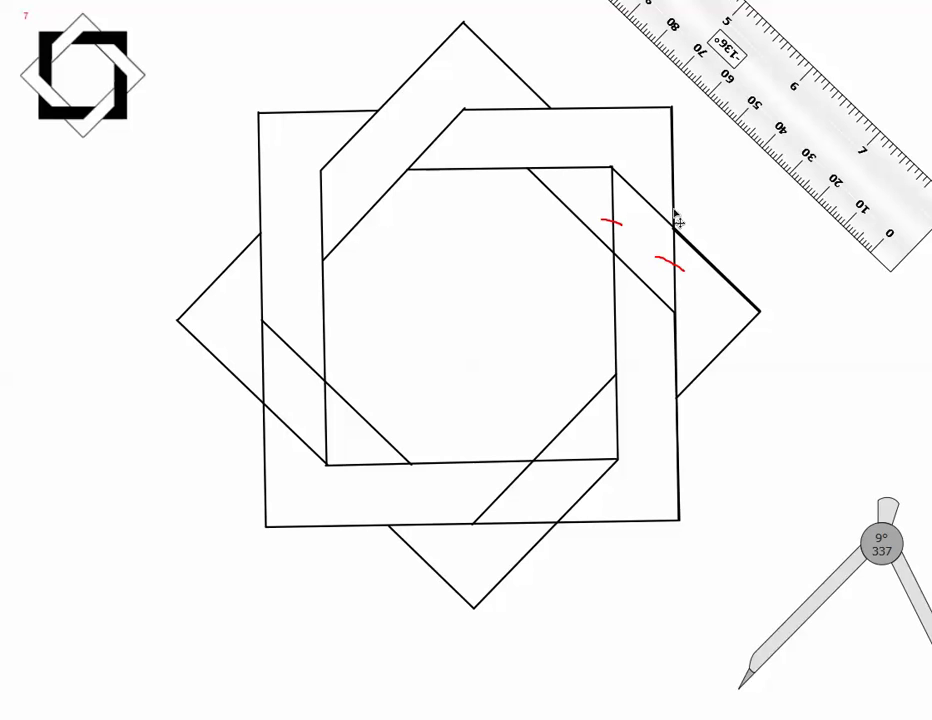
left_click(664, 244)
left_click(572, 85)
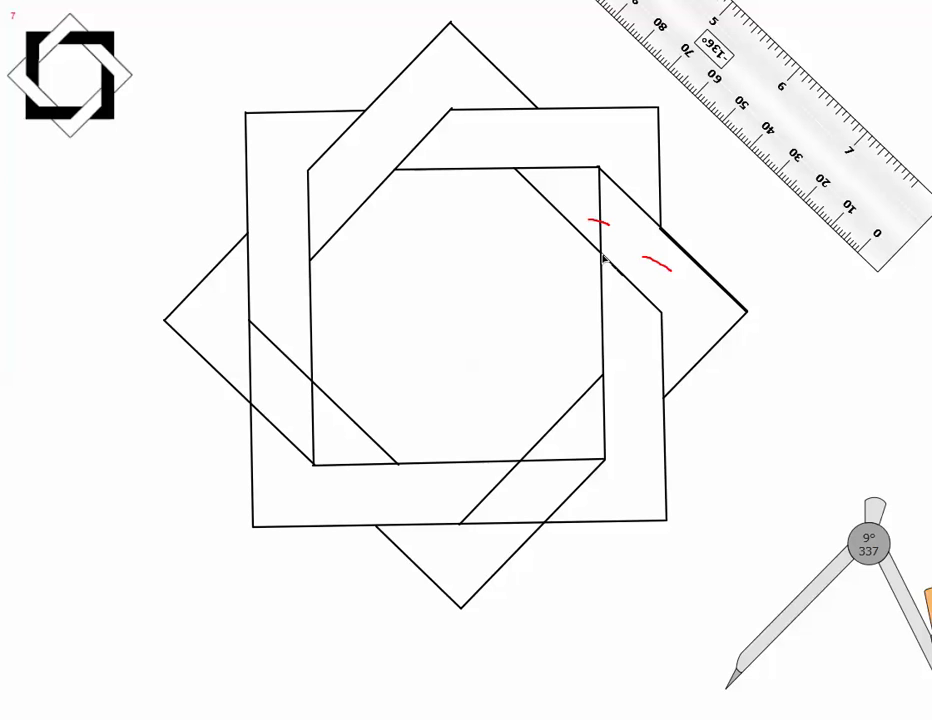
Step: Replace the inner square's right side with a segment below the upper-right band, and delete the duplicate line on the band's outer edge
left_click_drag(604, 260, 605, 459)
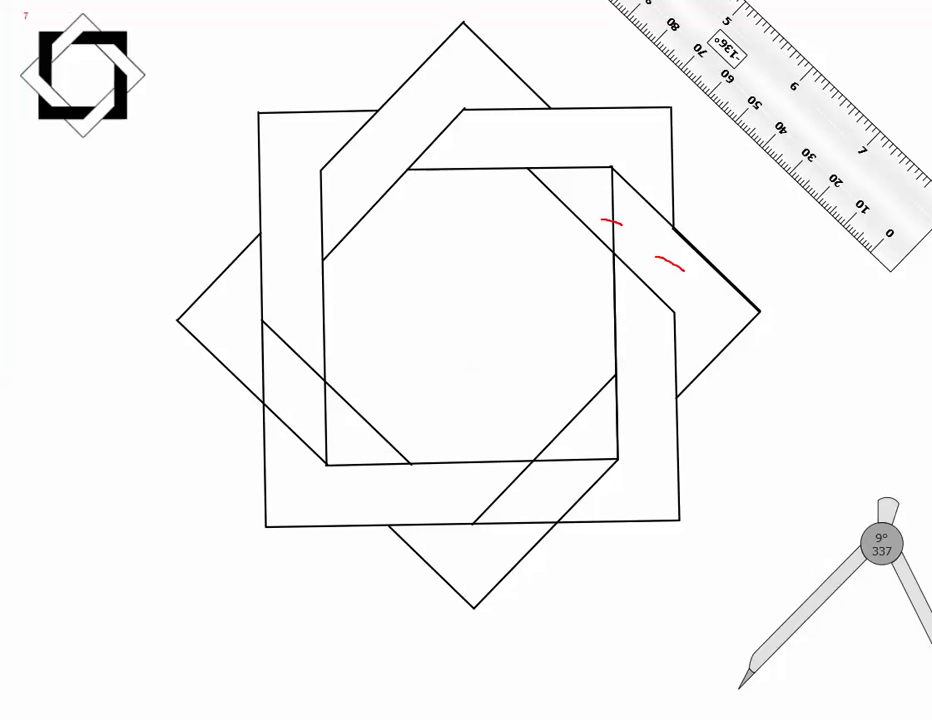
left_click(614, 202)
left_click(503, 138)
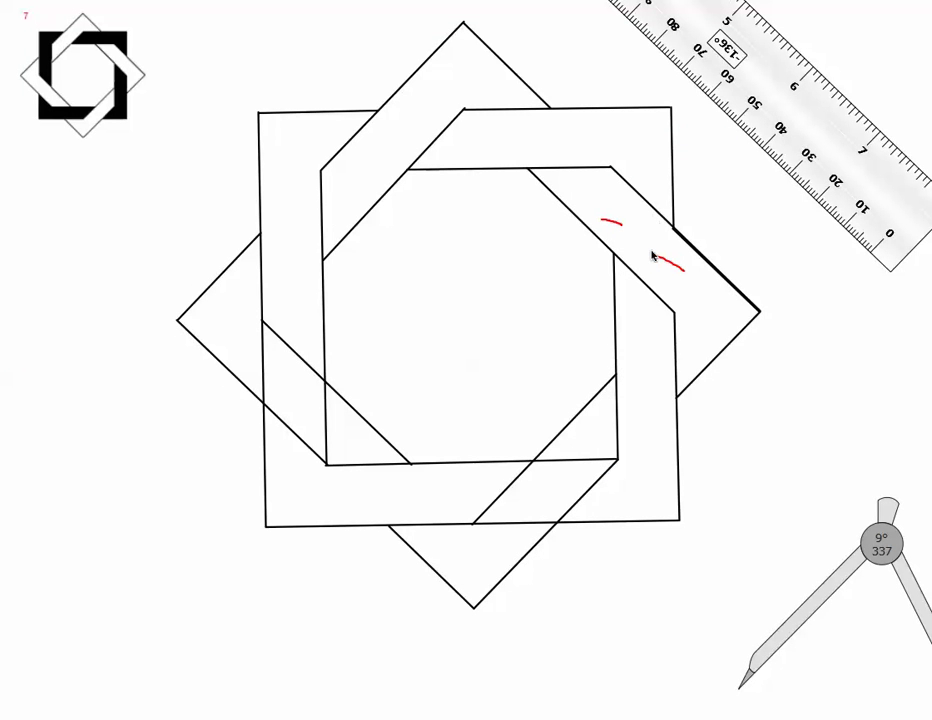
left_click(739, 298)
left_click(604, 210)
Step: Mark the lower-right band's overlaps in red and replace the inner square's bottom side with a segment from the band to the left corner
left_click_drag(583, 453, 577, 469)
left_click_drag(531, 508, 528, 533)
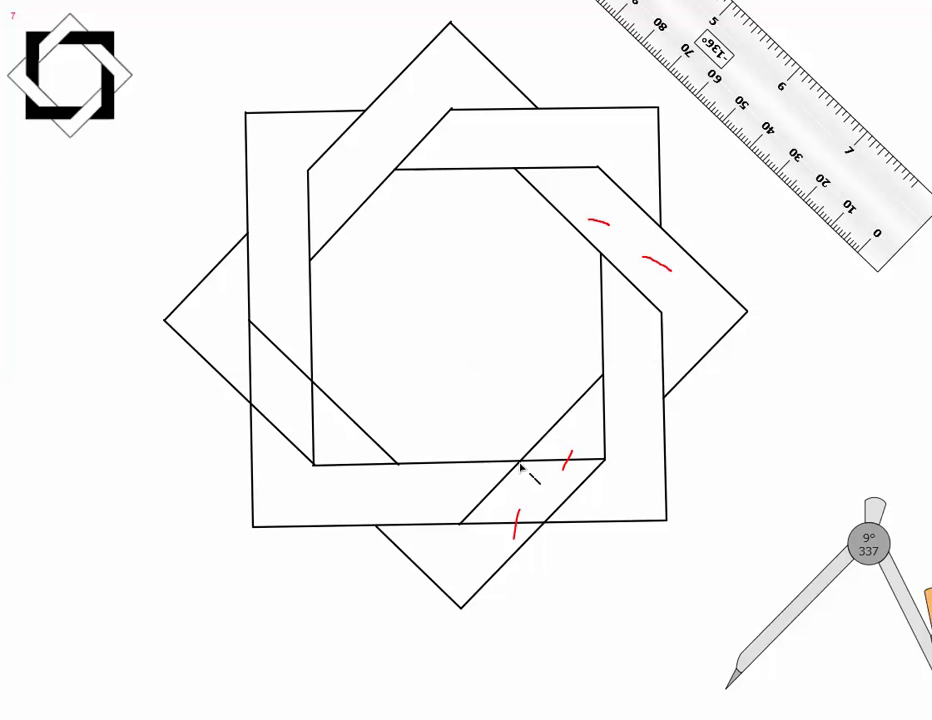
left_click_drag(520, 466, 313, 468)
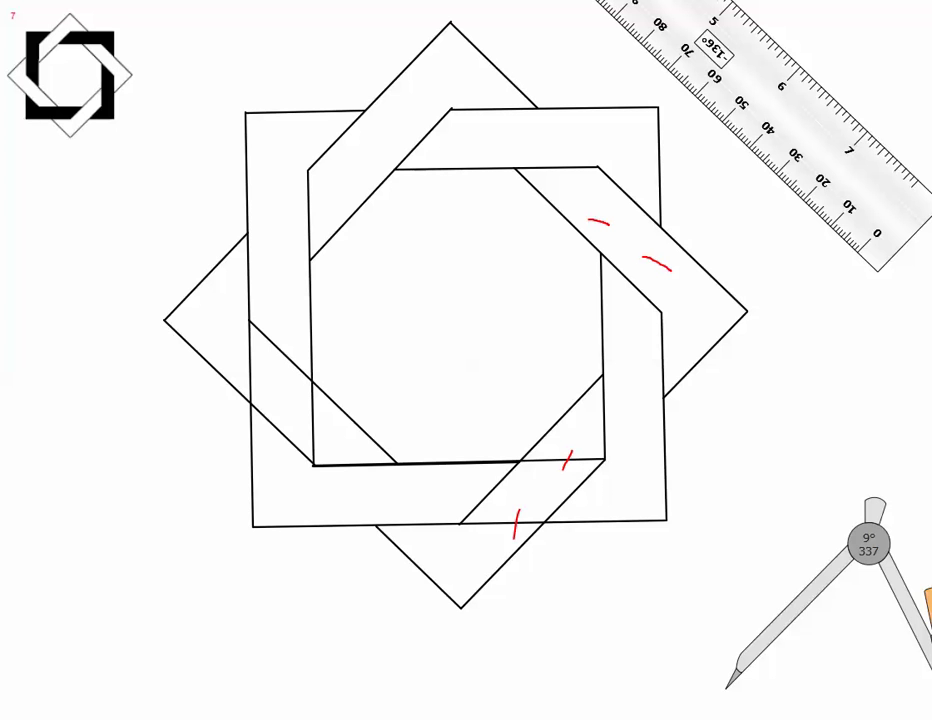
left_click(595, 466)
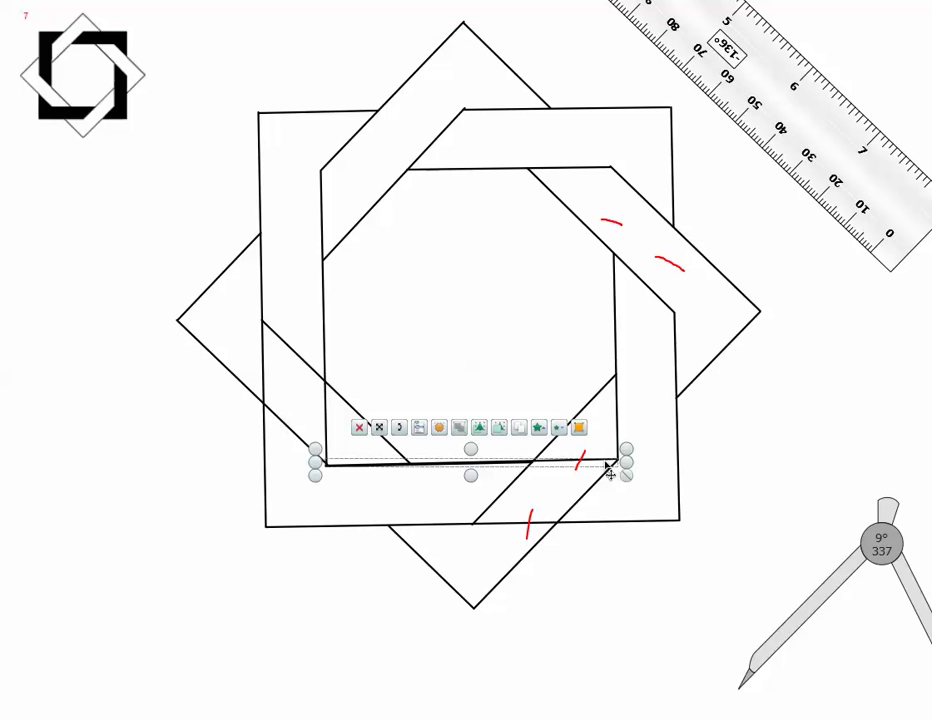
left_click(365, 437)
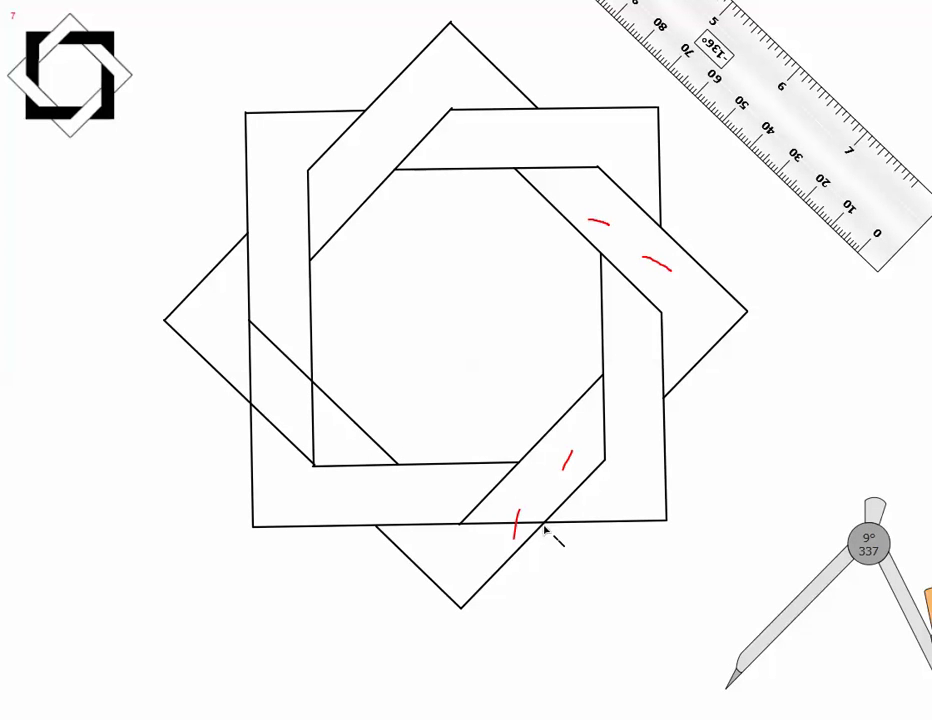
Step: Redraw the outer square's bottom side as two segments on either side of the lower-right band, and delete the original full-length line
left_click_drag(545, 527, 667, 526)
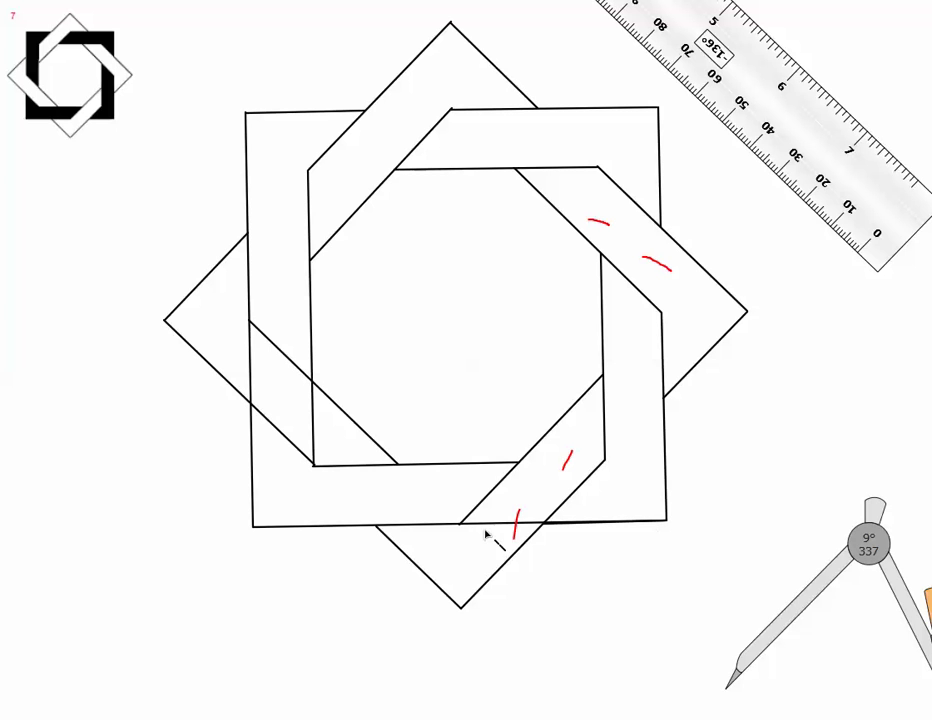
left_click_drag(461, 527, 256, 532)
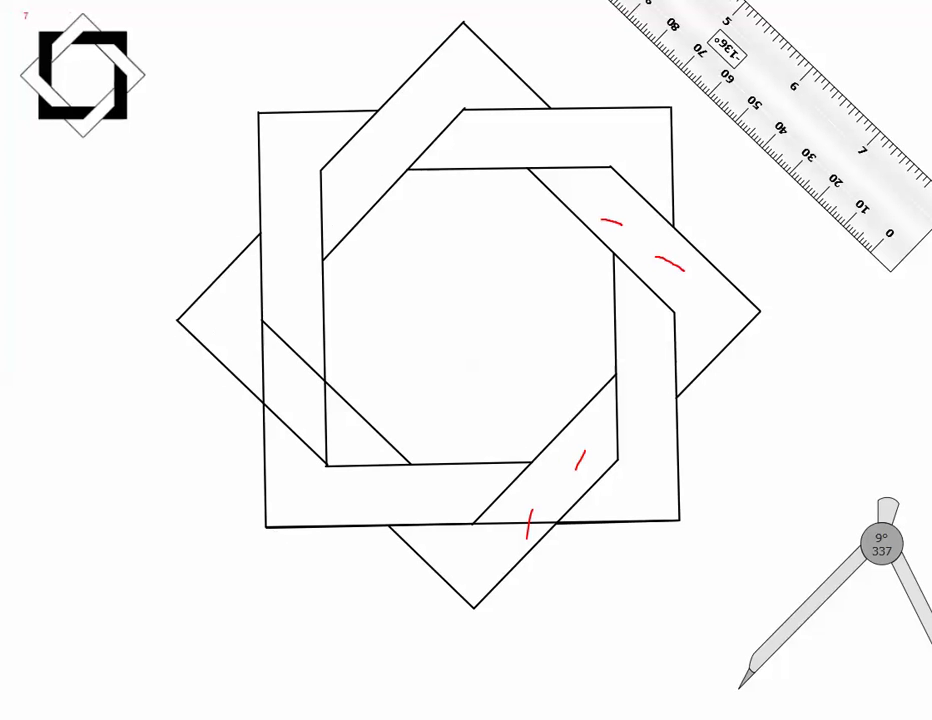
left_click(536, 527)
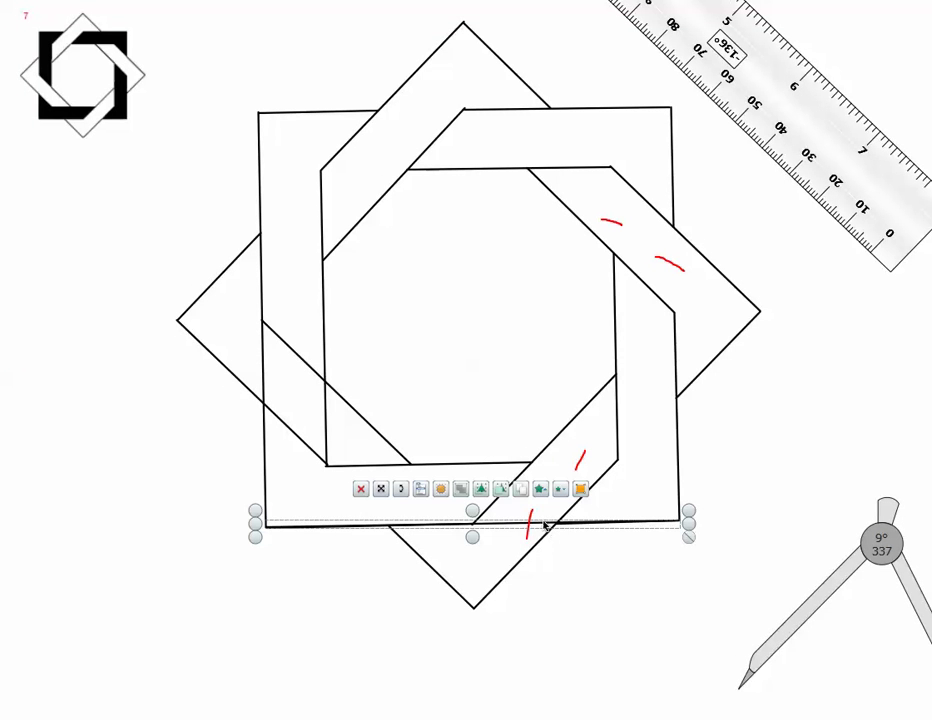
left_click(361, 488)
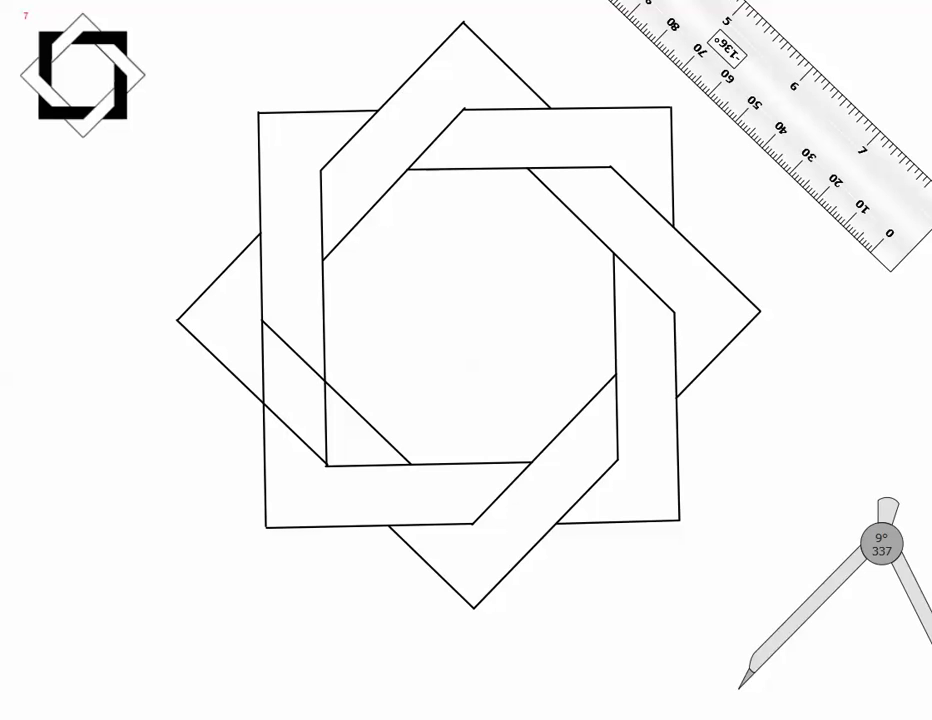
Step: Mark the lower-left band's overlaps in red and shorten the inner square's left side by deleting its full-length line behind the band
left_click(324, 418)
left_click(264, 379)
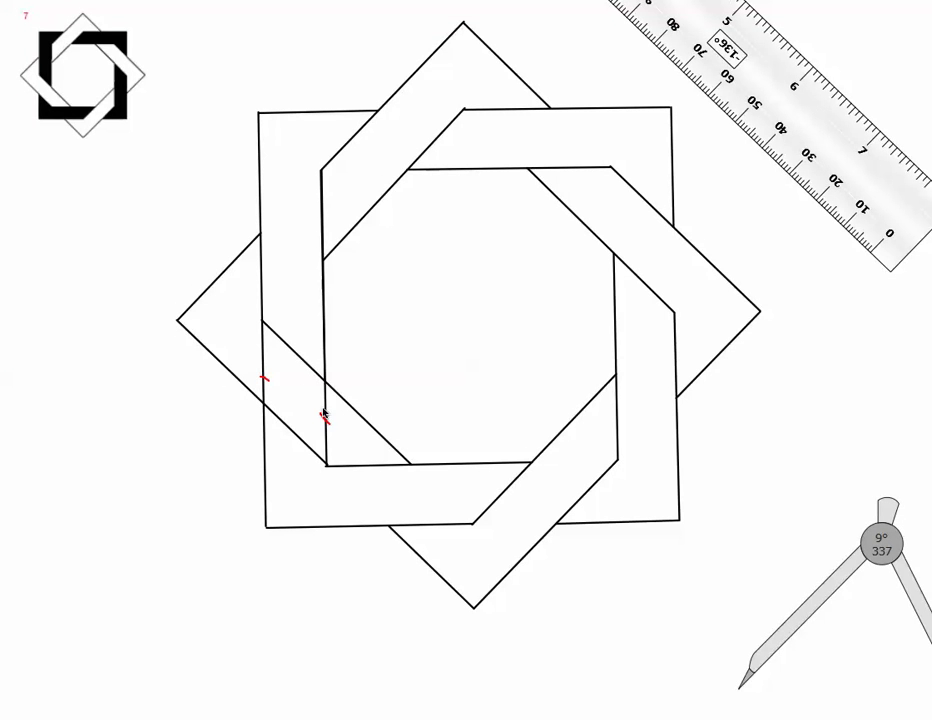
left_click(327, 414)
left_click(210, 146)
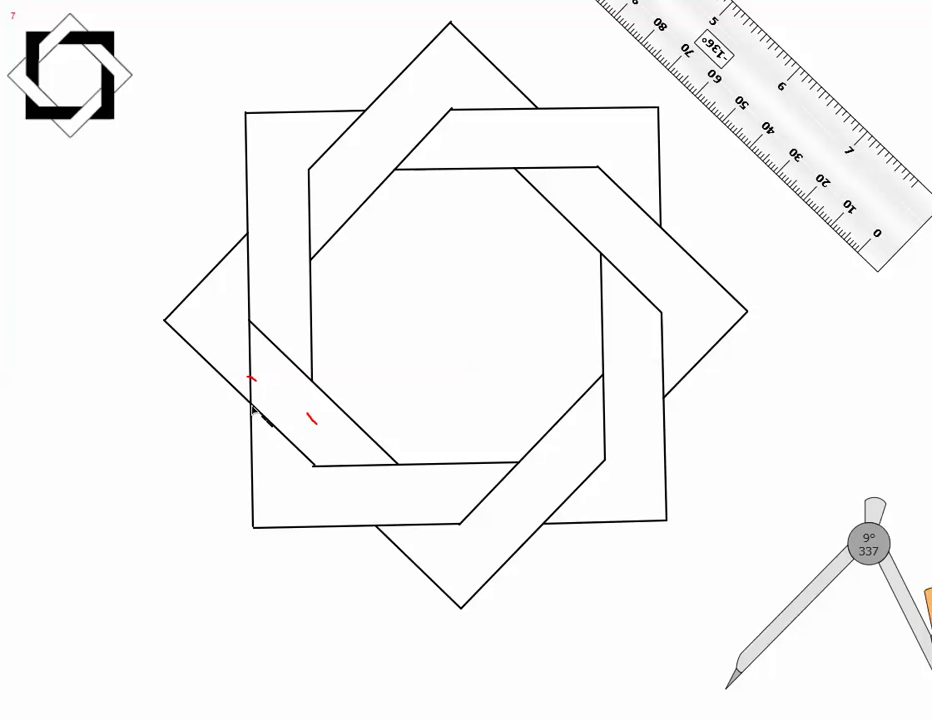
Step: Replace the outer square's left side with two segments around the lower-left band, and clear the red marks
left_click_drag(253, 408, 256, 532)
mouse_move(251, 320)
left_mouse_down()
mouse_move(256, 125)
mouse_move(247, 115)
left_mouse_up()
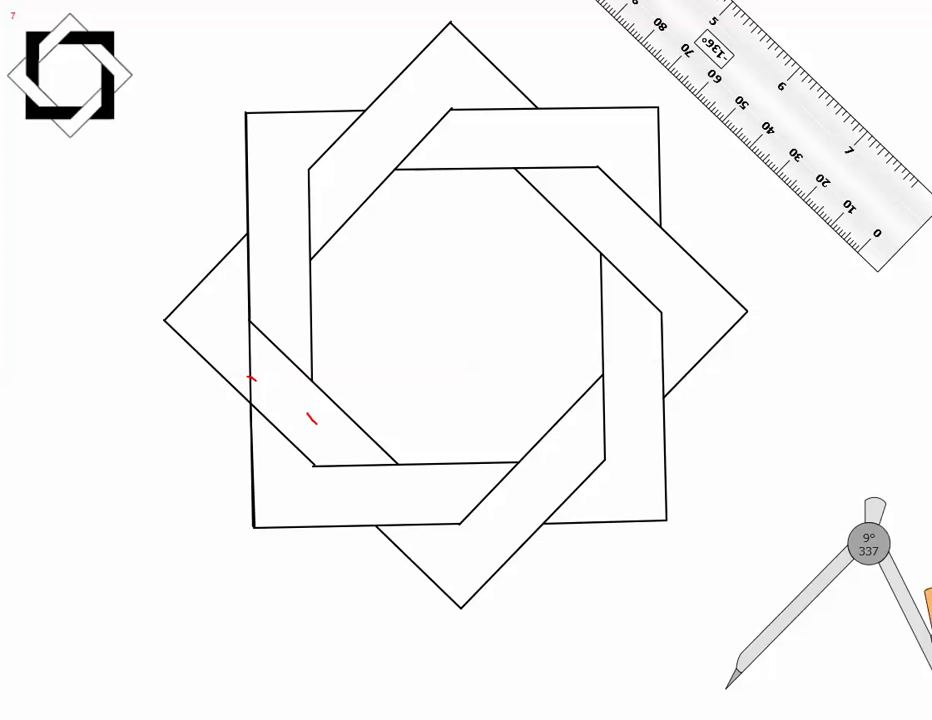
left_click(265, 370)
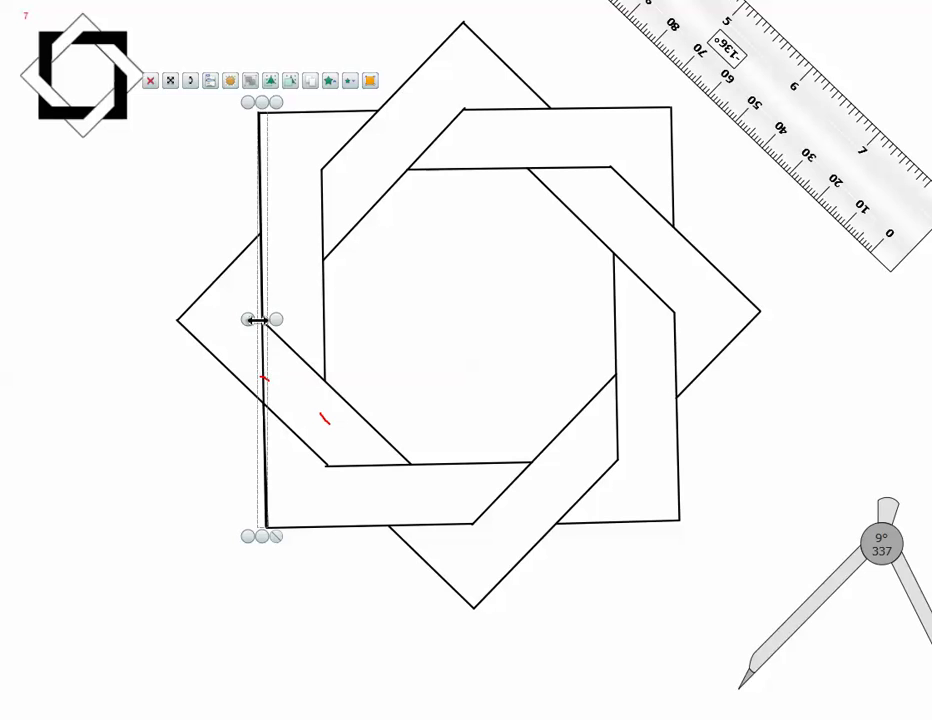
left_click(163, 82)
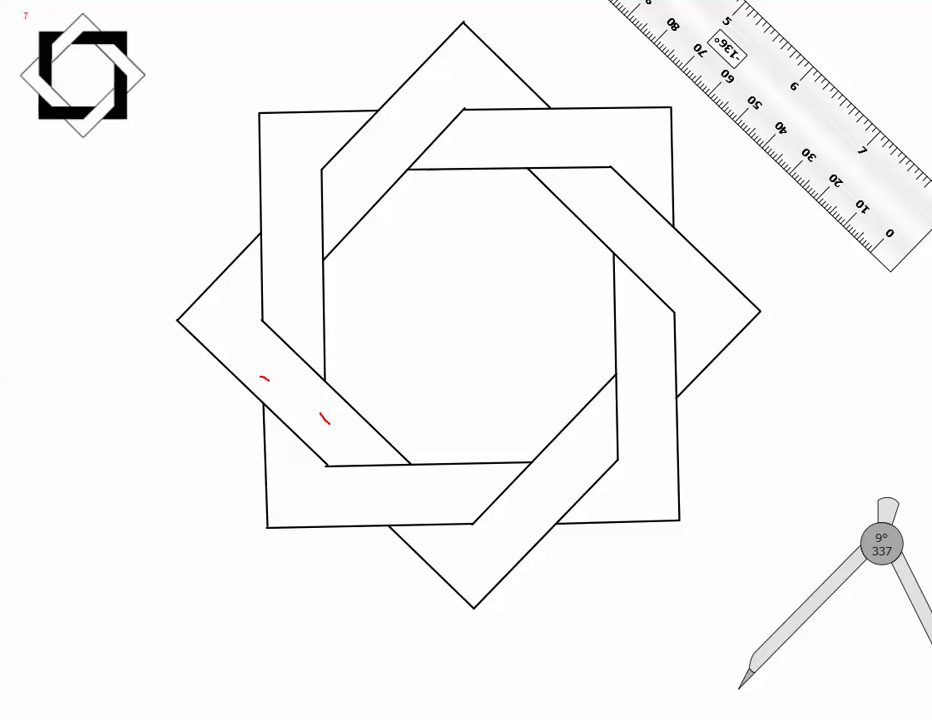
left_click(895, 418)
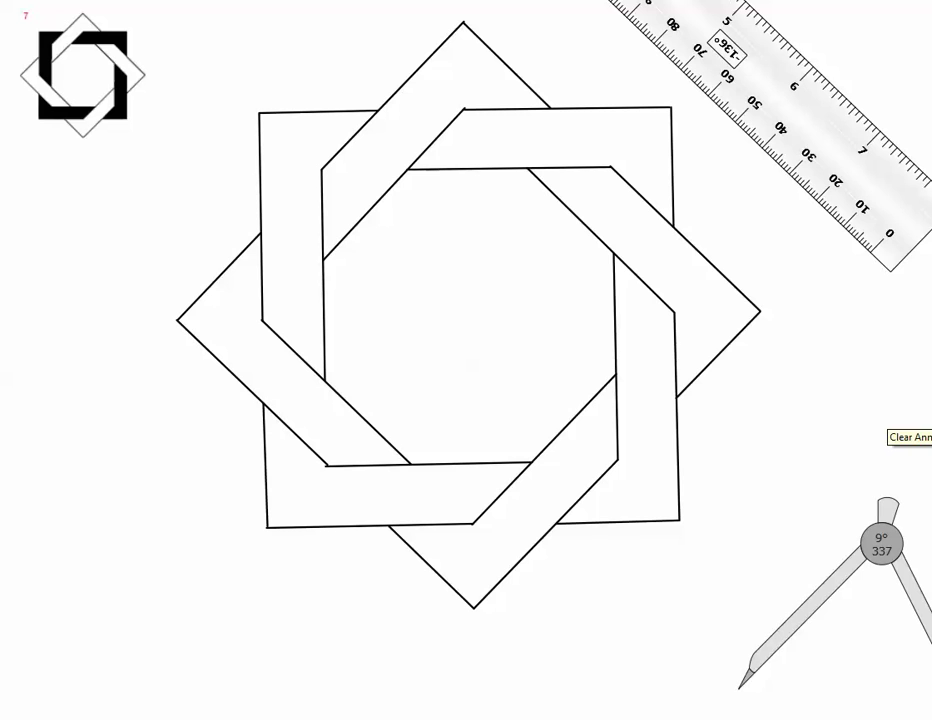